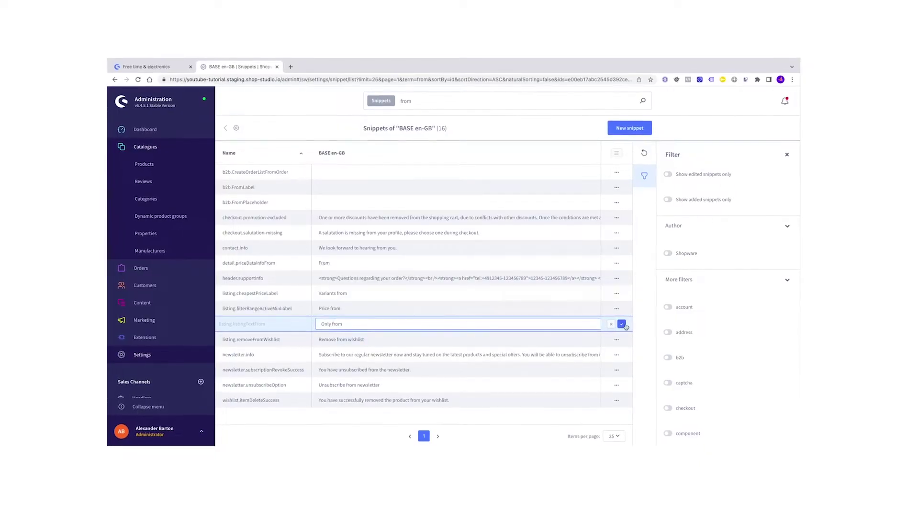
Step: Save the listing label as 'Only from' and check the reloaded storefront and account menu
left_click(622, 324)
left_click(146, 66)
key("F5")
left_click(648, 102)
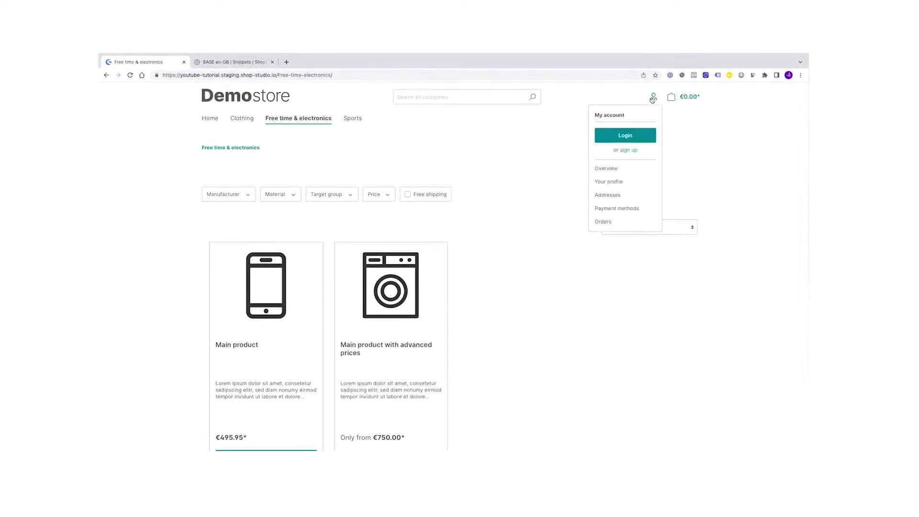
Step: Save the edited account.myAccount heading text and view it on the storefront
key("ctrl+Tab")
key("F5")
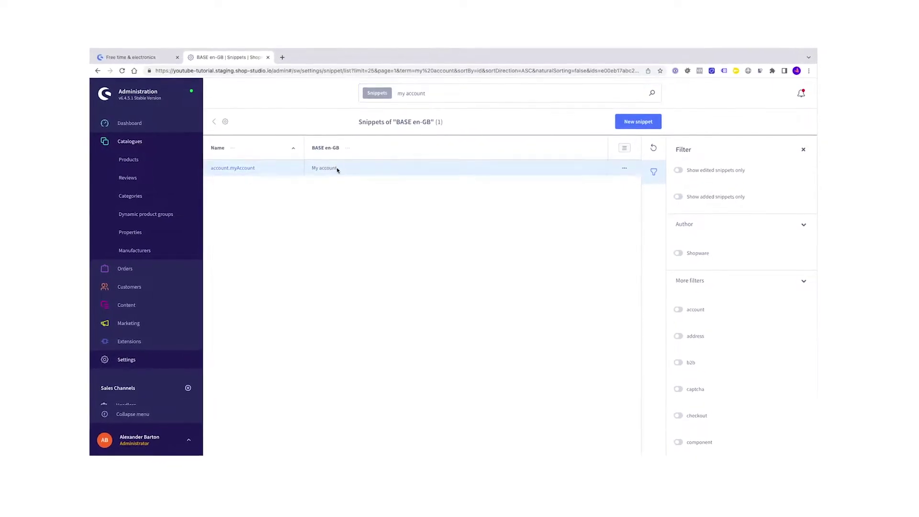
double_click(337, 168)
key("Return")
key("ctrl+Tab")
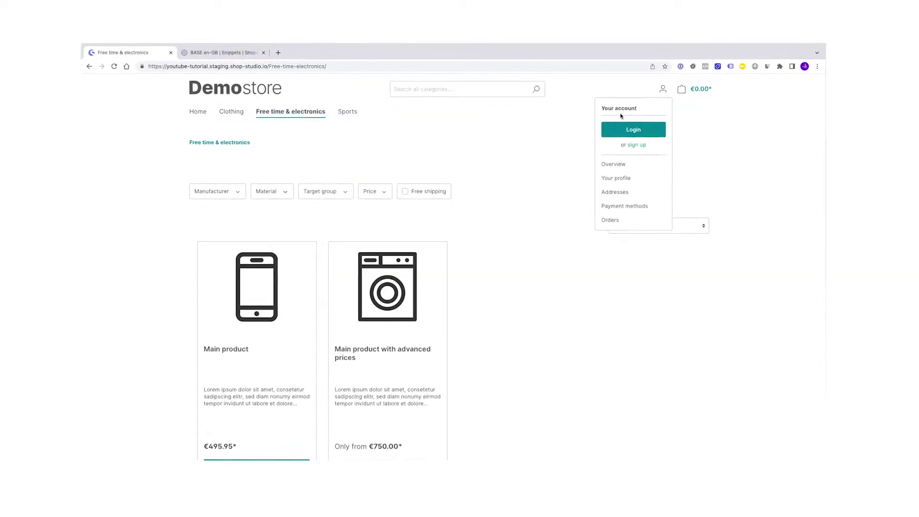
Step: Show edited snippets only and reset both edited snippets to their defaults
key("ctrl+Tab")
key("F5")
left_click(690, 166)
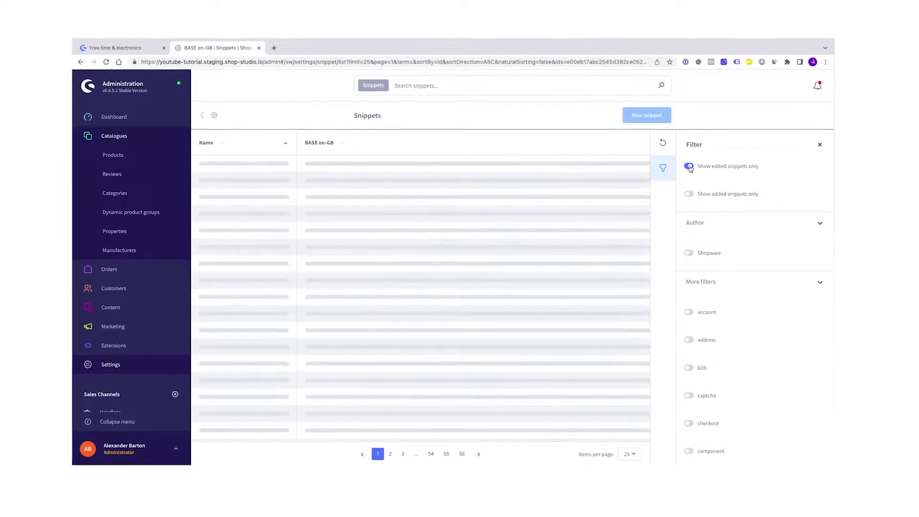
left_click(637, 180)
left_click(638, 193)
left_click(605, 292)
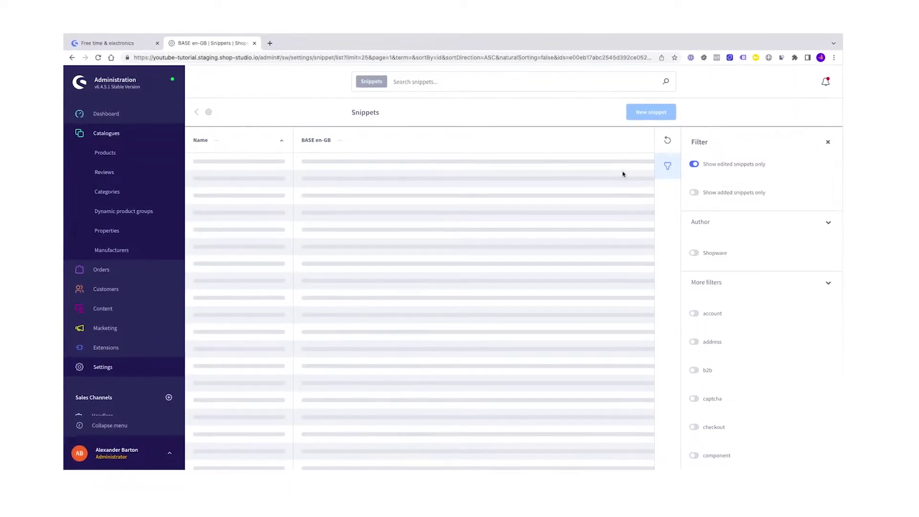
left_click(639, 163)
left_click(639, 188)
left_click(614, 295)
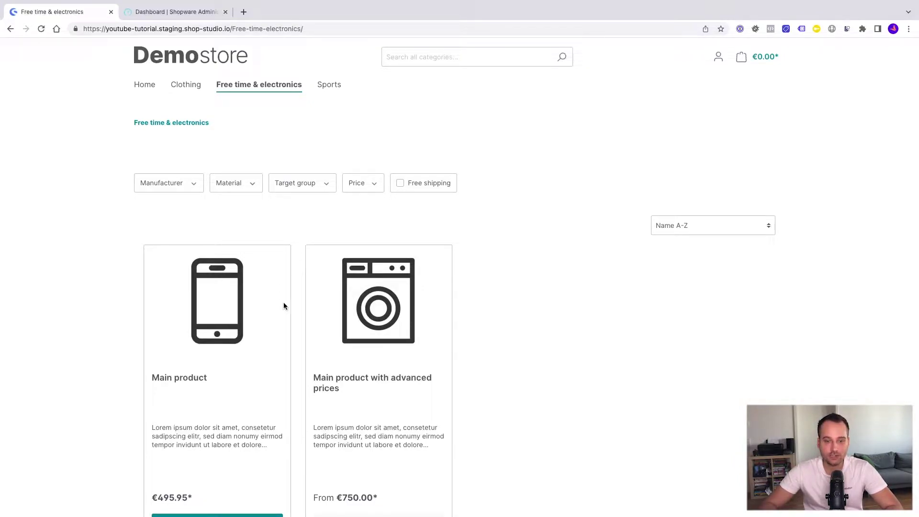
Step: Confirm the category price reads 'From €750.00*' by selecting the word From
scroll(283, 305, "down", 1)
scroll(283, 306, "up", 1)
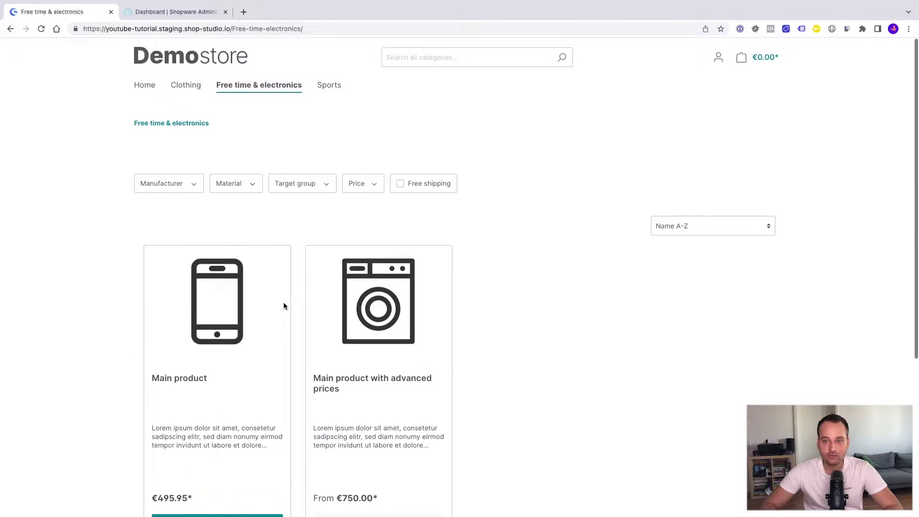
scroll(283, 309, "down", 5)
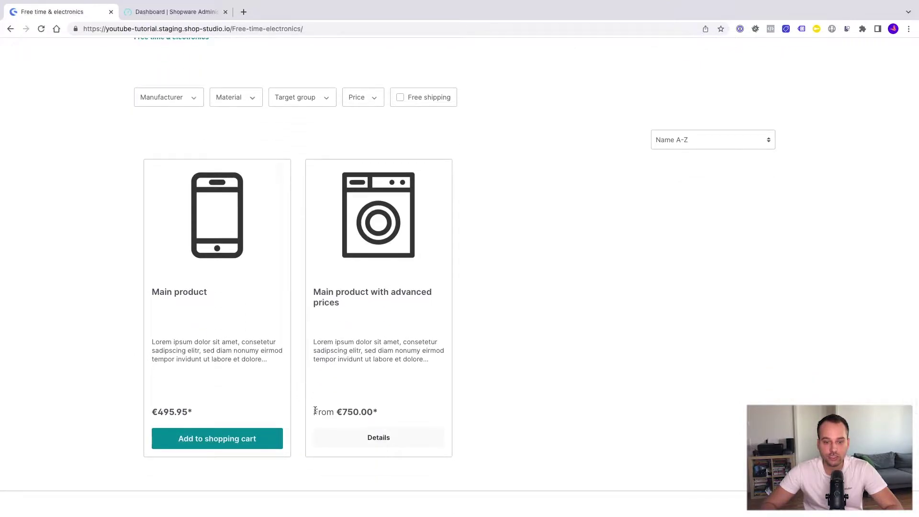
left_click_drag(314, 412, 328, 410)
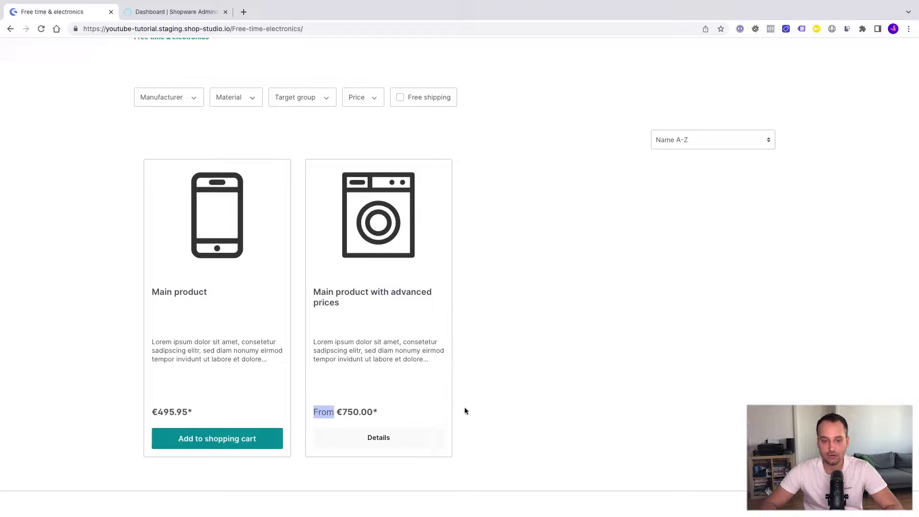
scroll(465, 411, "up", 5)
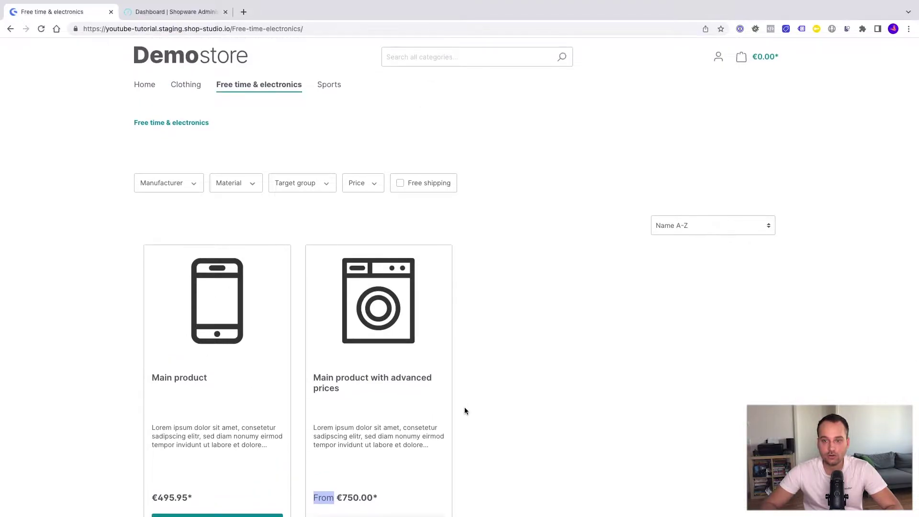
Step: Check that the account menu heading reads 'My account', then return to the admin dashboard
left_click(716, 61)
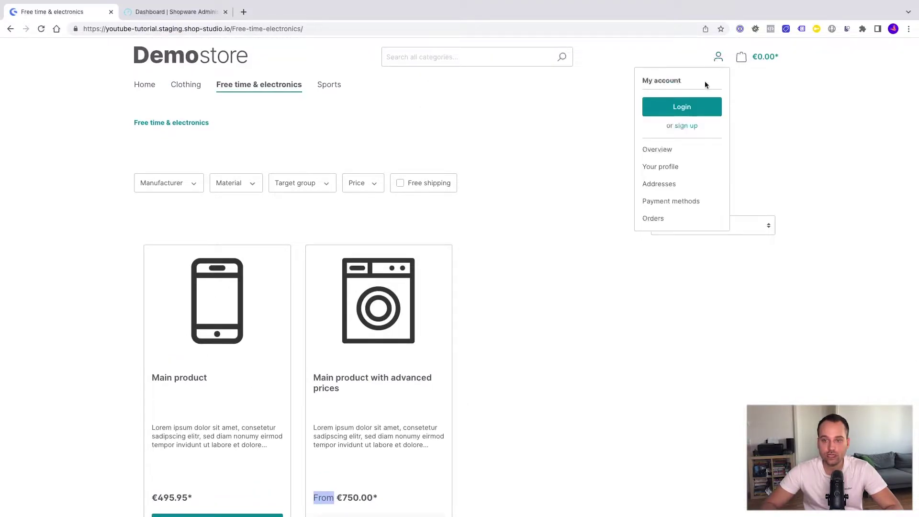
left_click(645, 81)
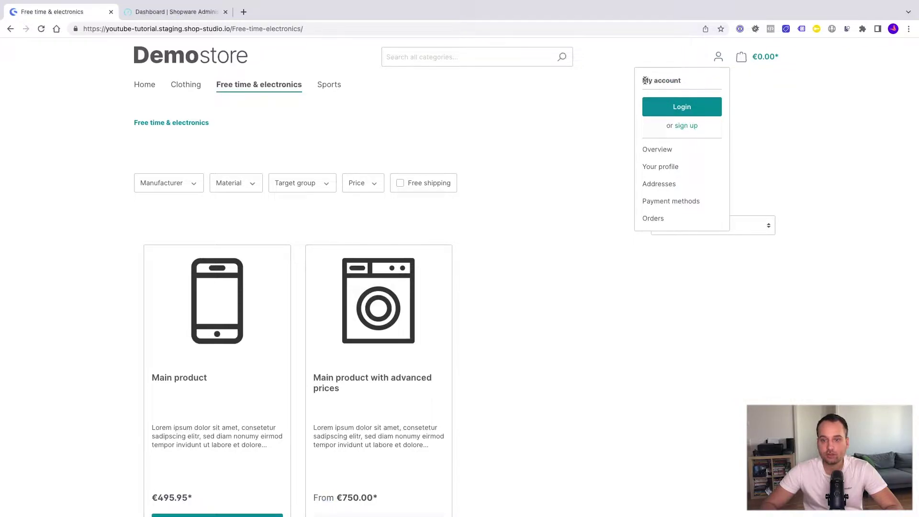
left_click_drag(645, 81, 687, 78)
left_click(685, 78)
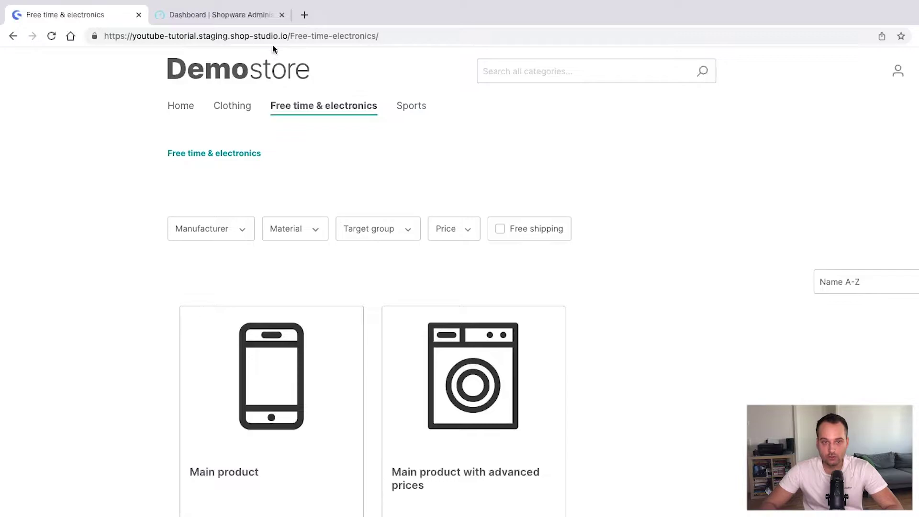
left_click(233, 17)
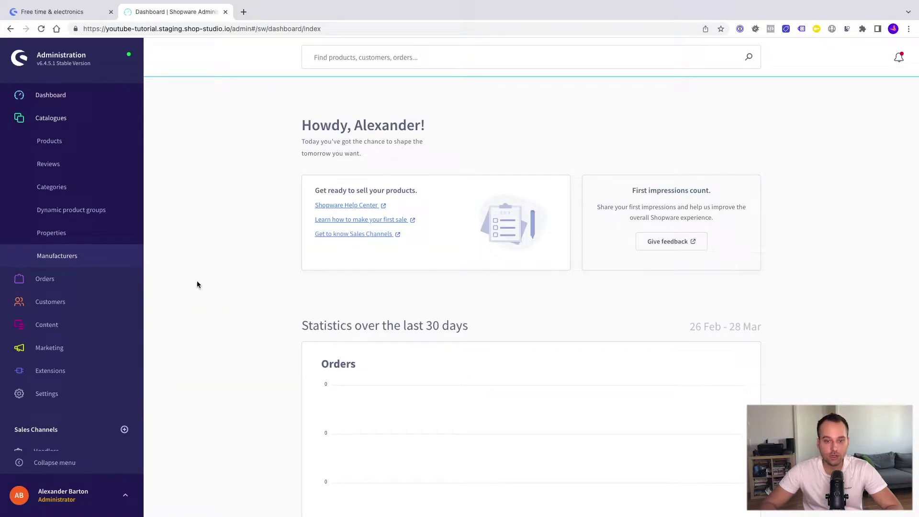
Step: Go to Settings and open the Snippets page
left_click(78, 399)
scroll(304, 273, "down", 2)
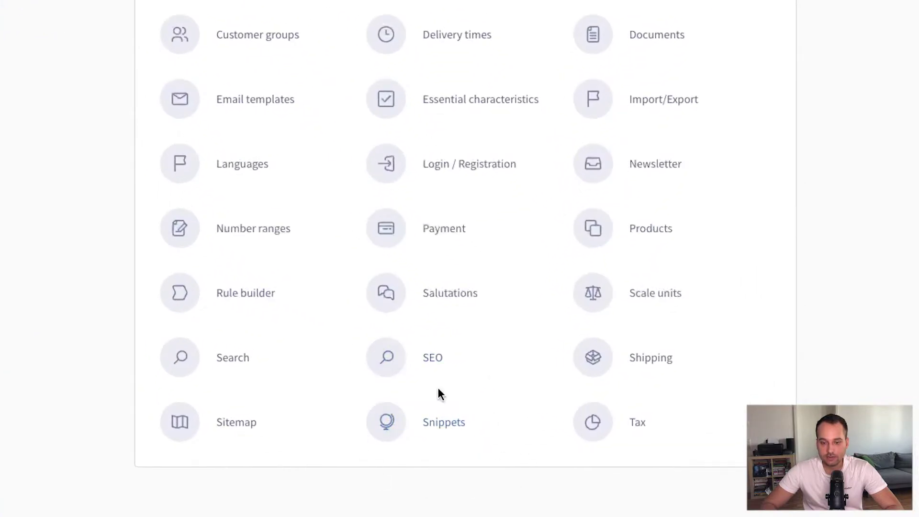
left_click(445, 429)
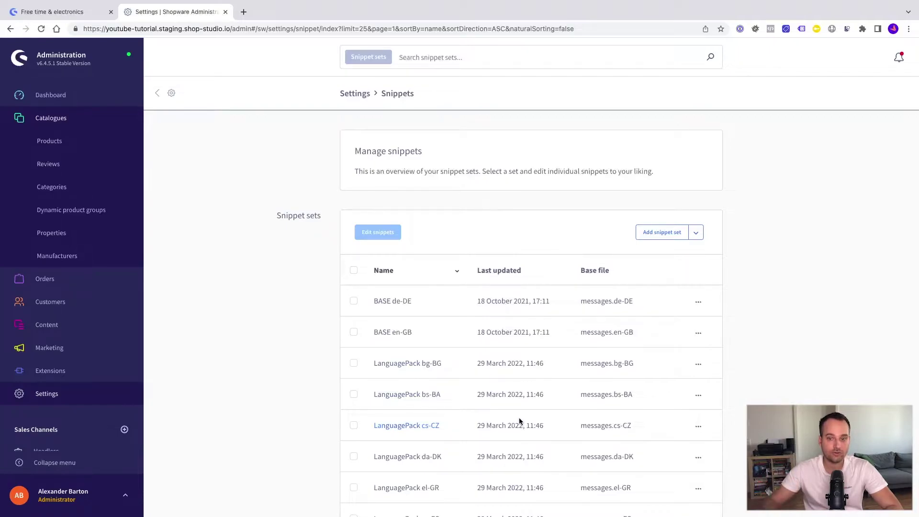
Step: Open the BASE en-GB snippet set for editing through its actions menu
scroll(518, 419, "down", 1)
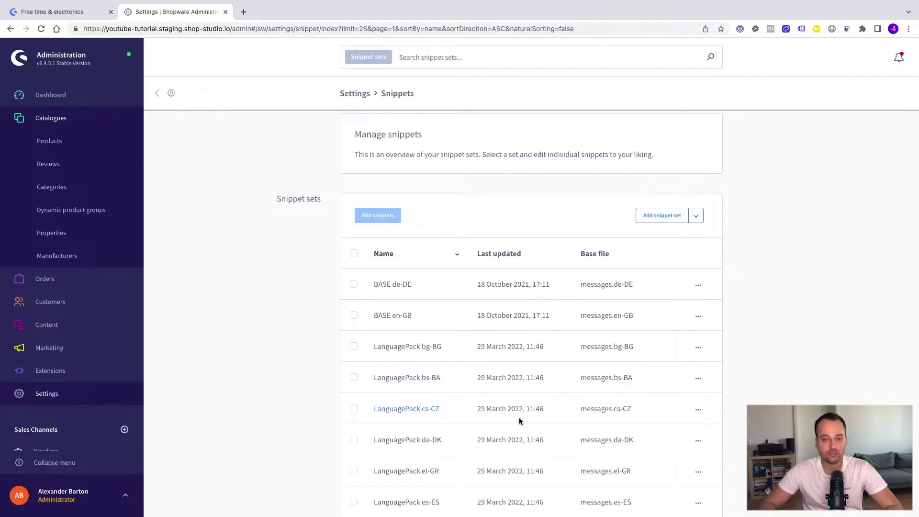
left_click(53, 11)
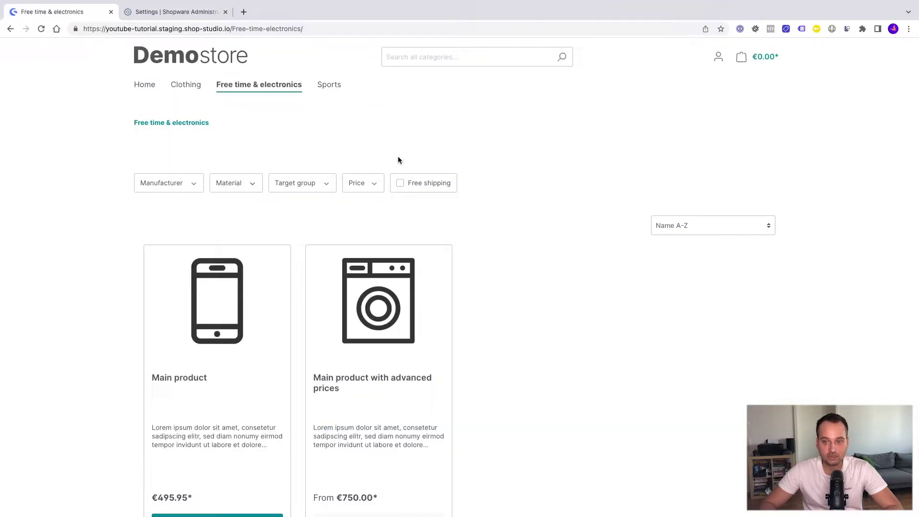
left_click(176, 12)
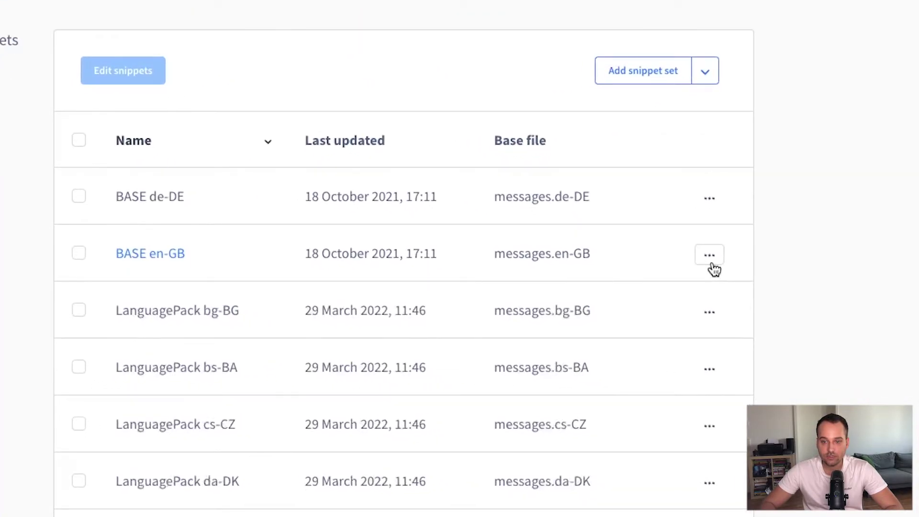
left_click(710, 255)
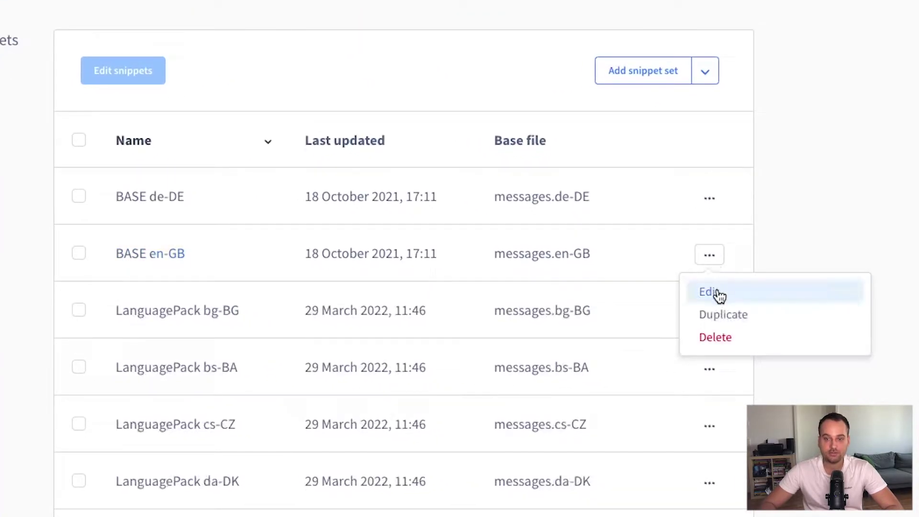
left_click(716, 291)
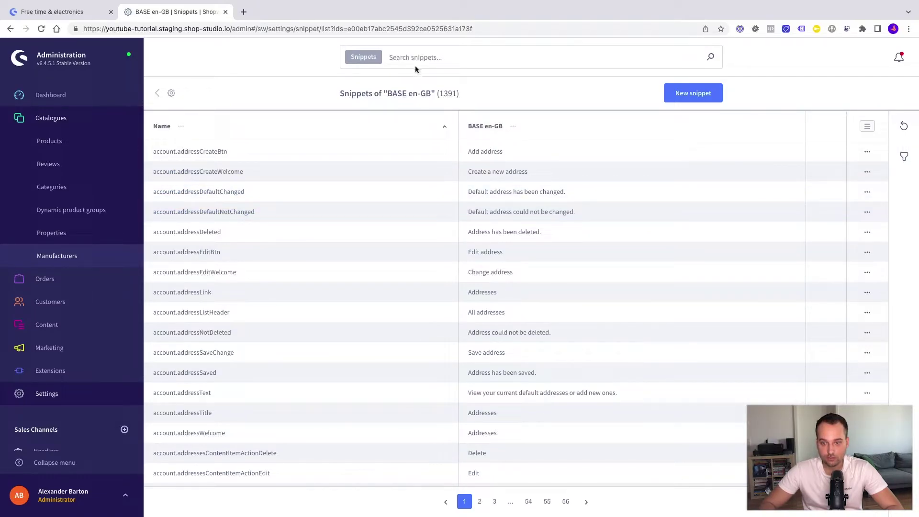
Step: Expand Author and More filters in the snippet filter panel and try the account and checkout filters
left_click(904, 159)
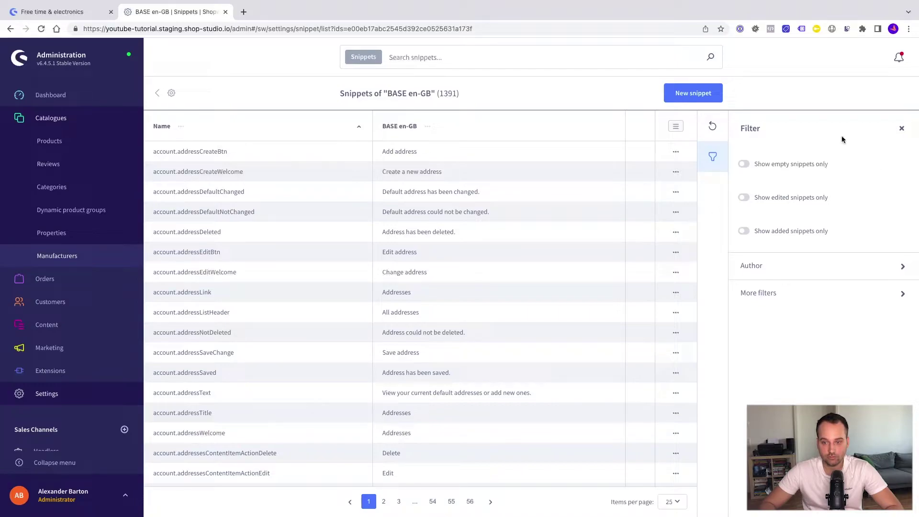
left_click(775, 272)
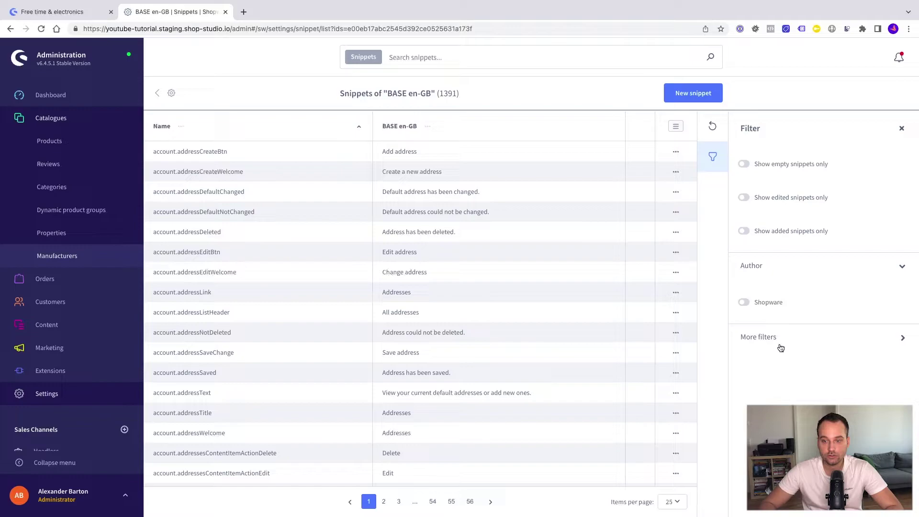
left_click(794, 337)
scroll(777, 326, "down", 2)
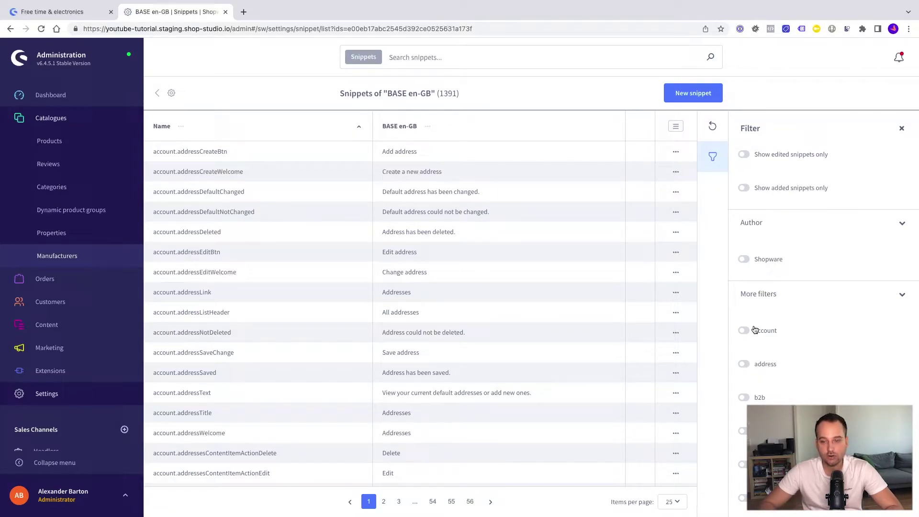
left_click(744, 331)
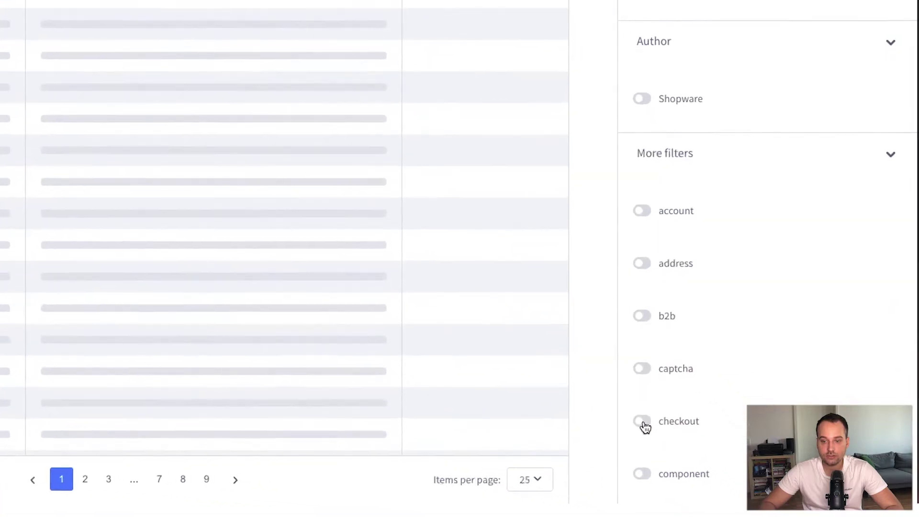
left_click(744, 465)
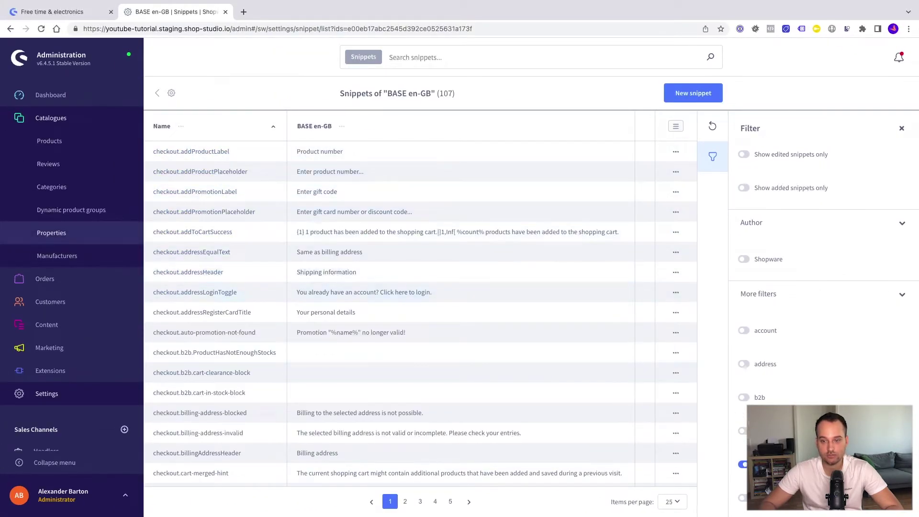
left_click(743, 464)
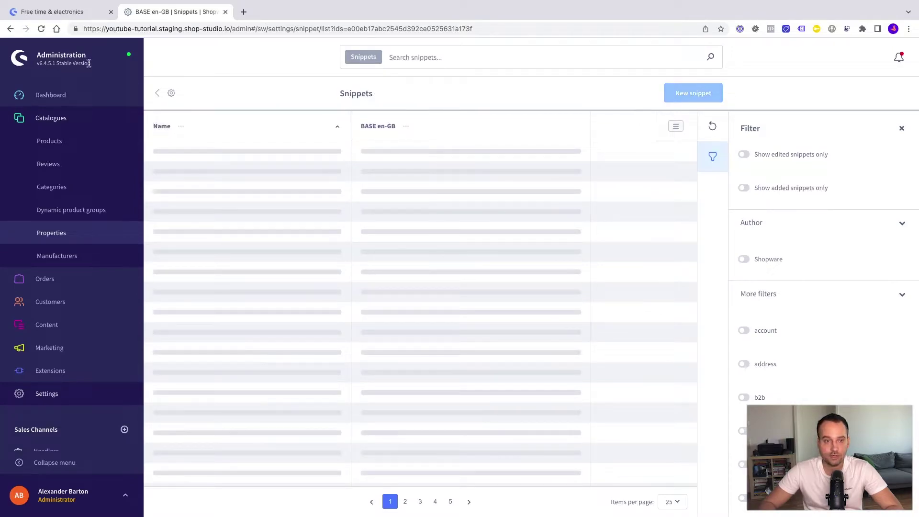
Step: Confirm the storefront price still says 'From', then search the admin snippets for 'from'
left_click(57, 11)
scroll(313, 380, "down", 2)
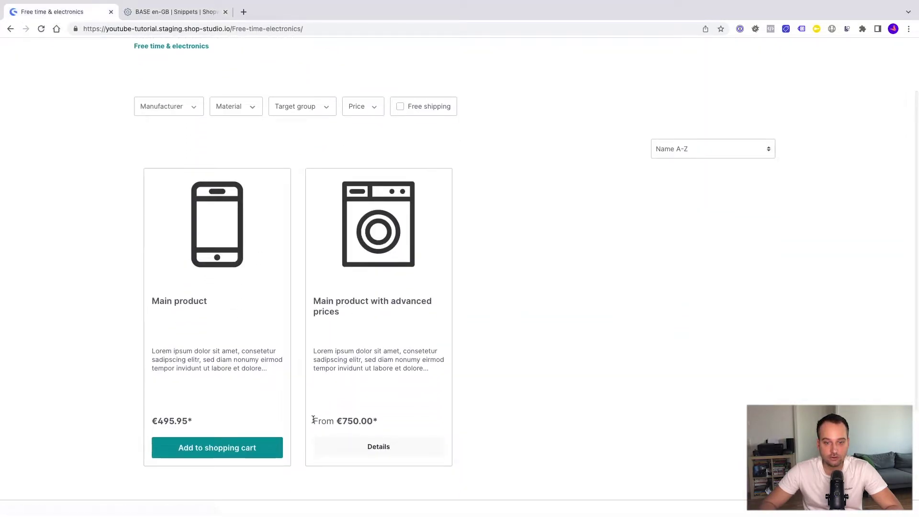
left_click_drag(313, 421, 334, 420)
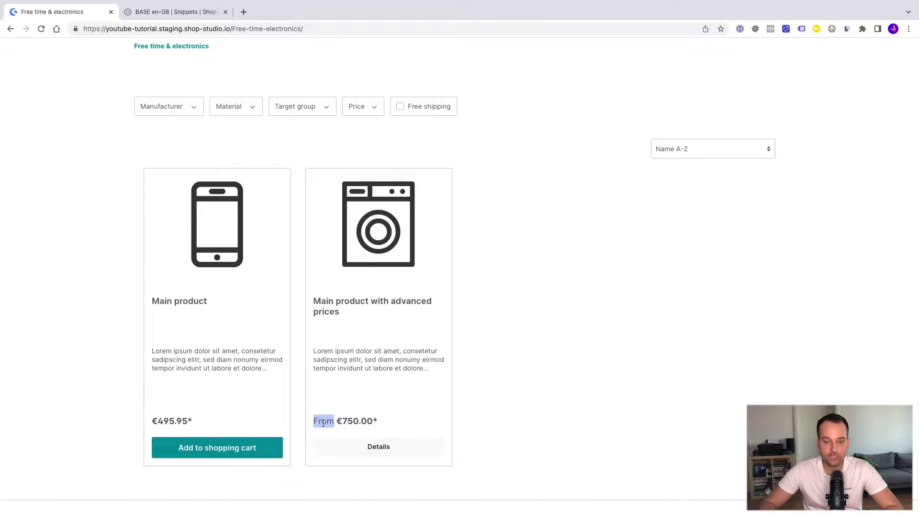
left_click(166, 13)
left_click(408, 57)
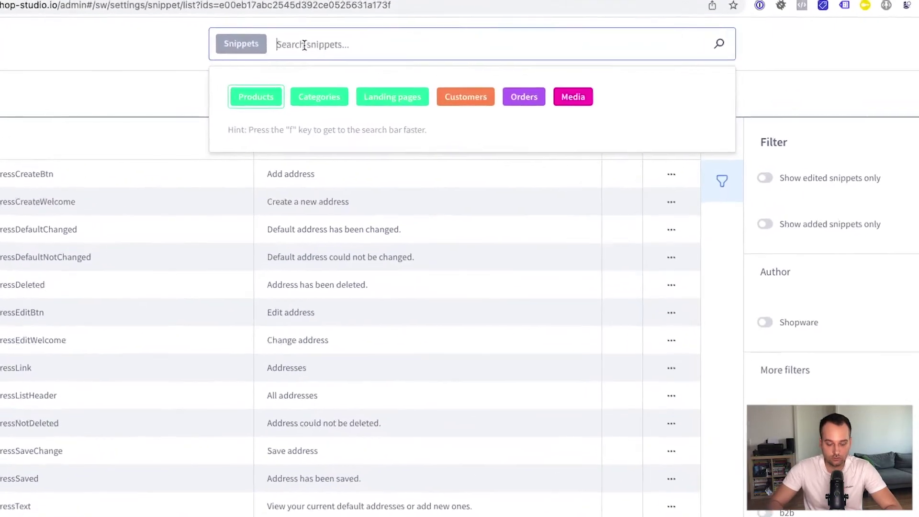
type("from")
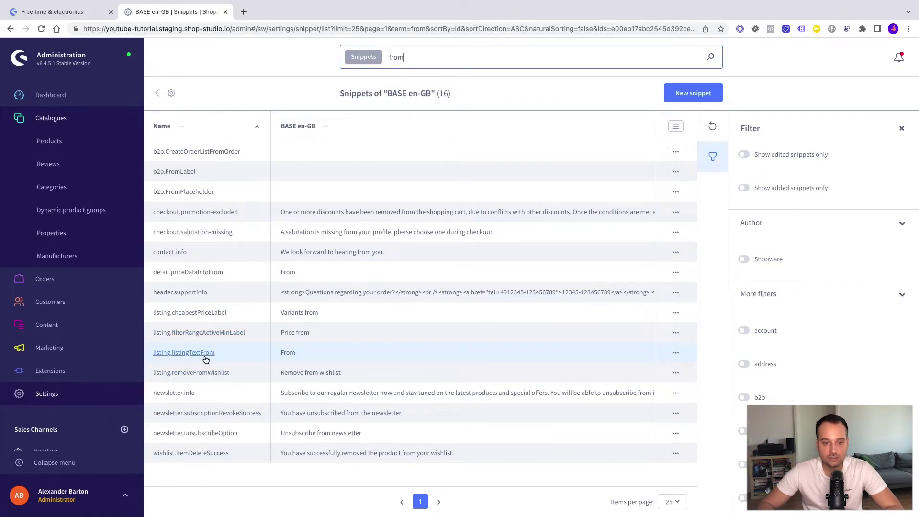
Step: Change listing.listingTextFrom from 'From' to 'Only from' and save it
double_click(298, 353)
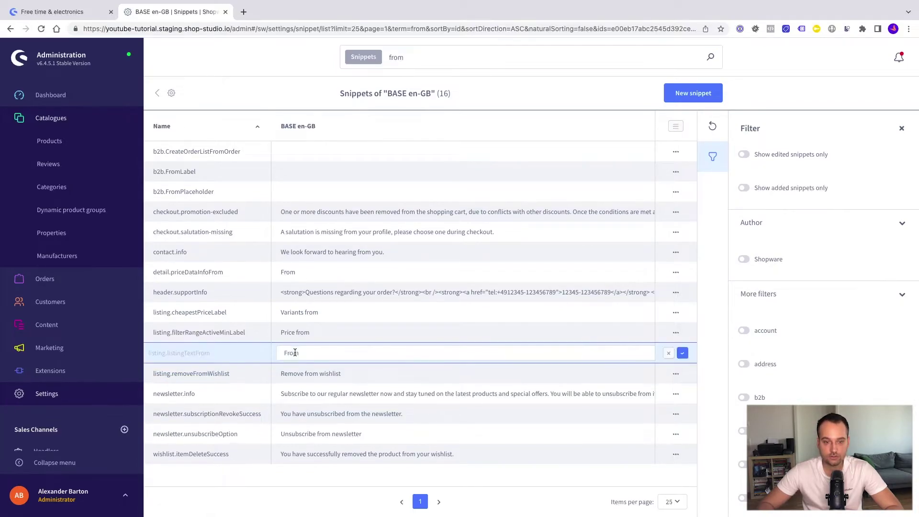
left_click(318, 353)
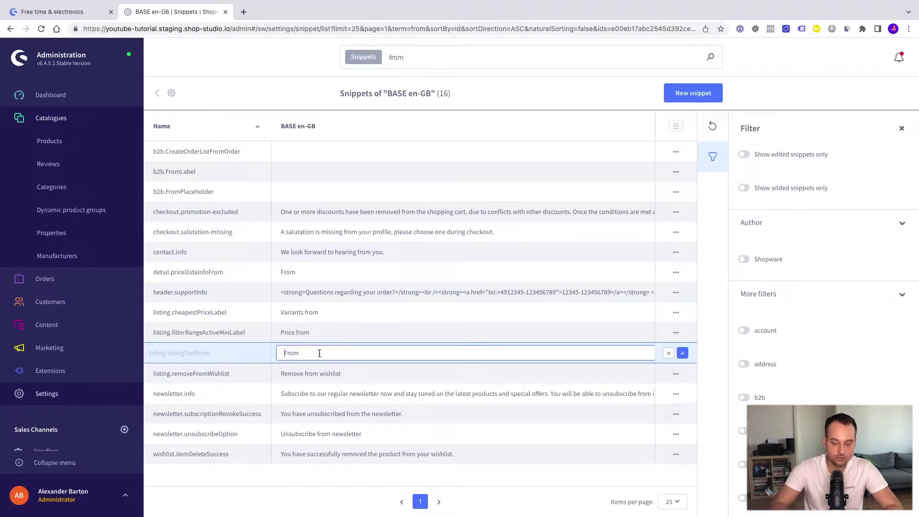
key("Home")
type("Only")
key("Delete")
type("f")
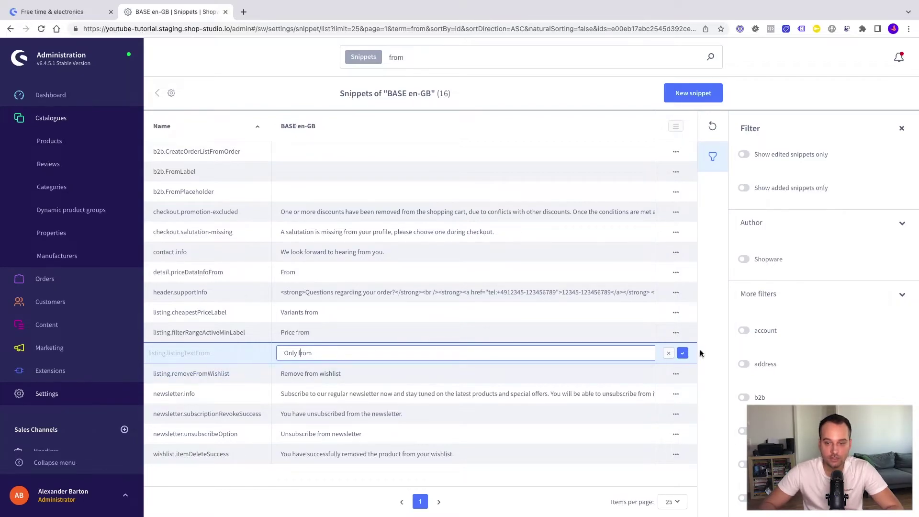
left_click(683, 354)
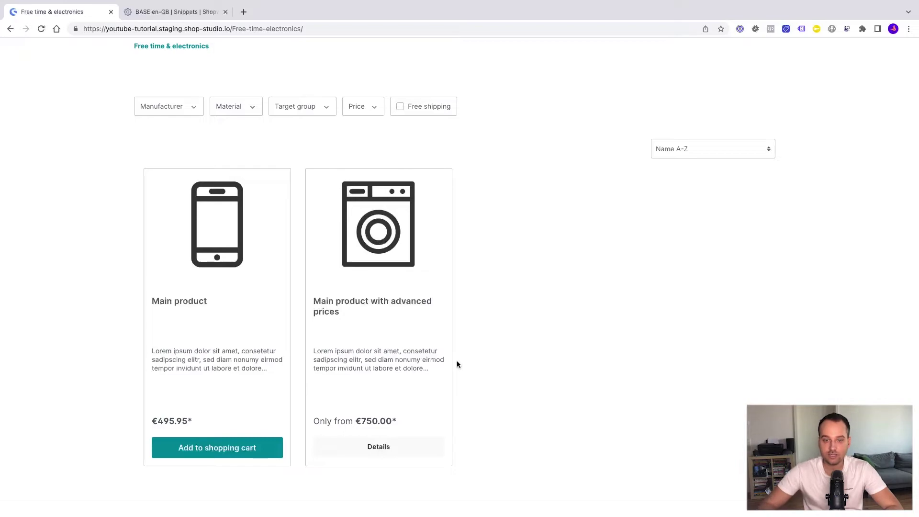
Step: Check the 'Only from €750.00*' price, then open the account menu, still headed 'My account'
scroll(457, 365, "up", 1)
scroll(458, 365, "up", 3)
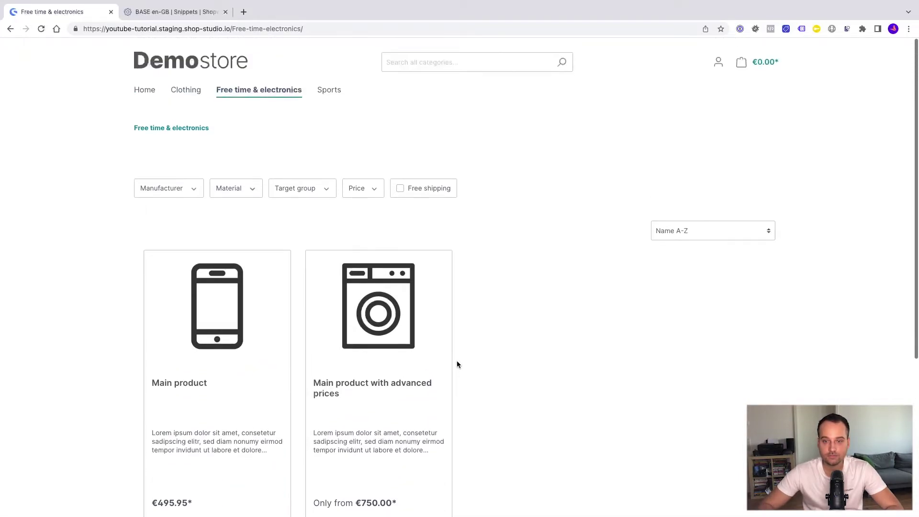
left_click(717, 60)
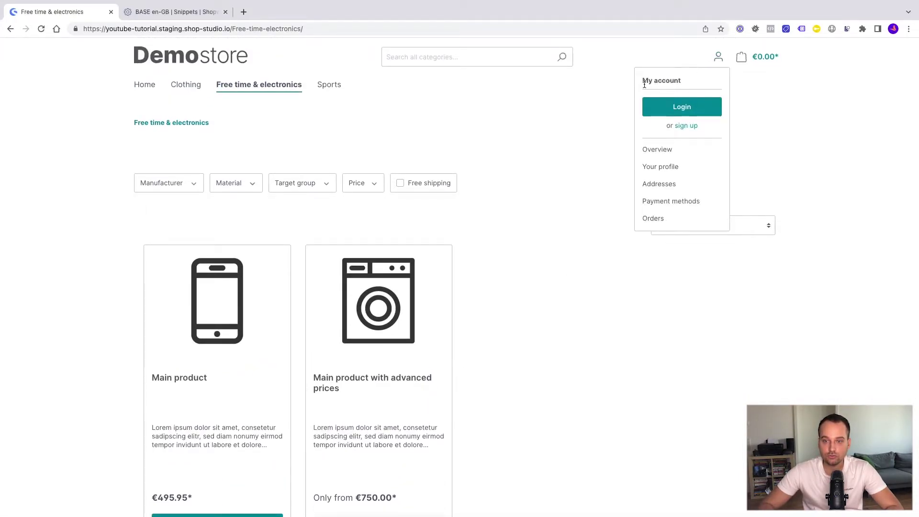
Step: Replace the 'from' snippet search with 'my account'
left_click(176, 11)
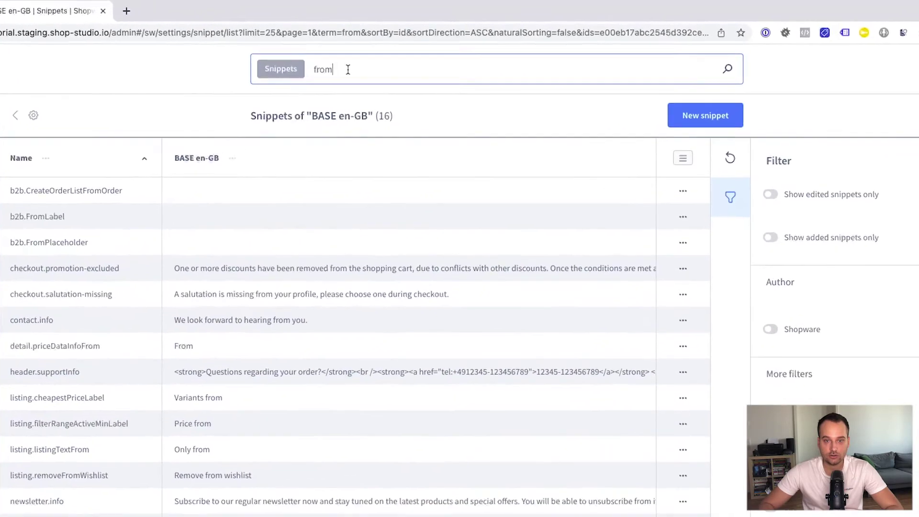
double_click(348, 70)
type("my accou")
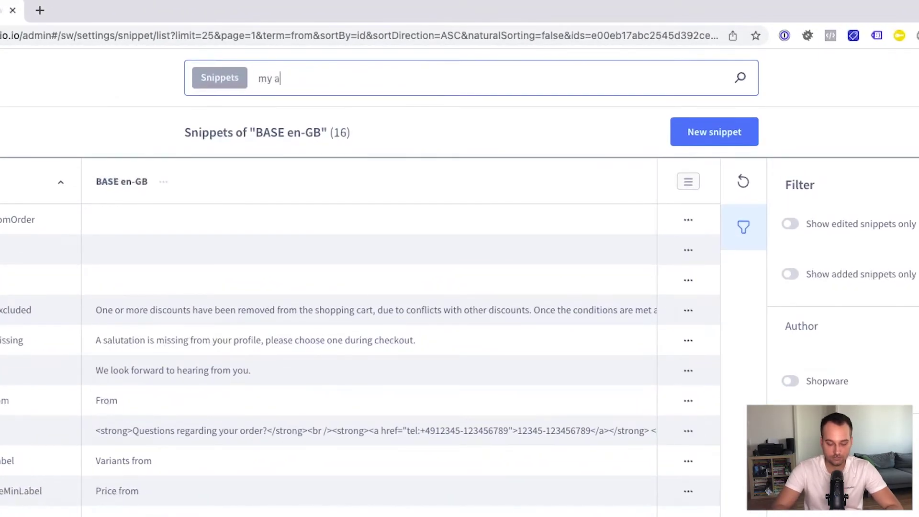
type("nt")
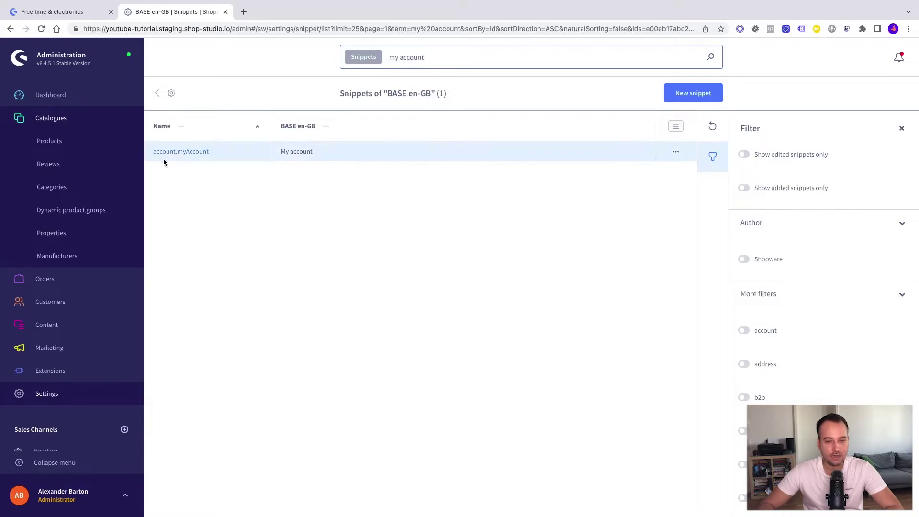
Step: Change the account.myAccount value from 'My account' to 'Your account' and save it
double_click(312, 150)
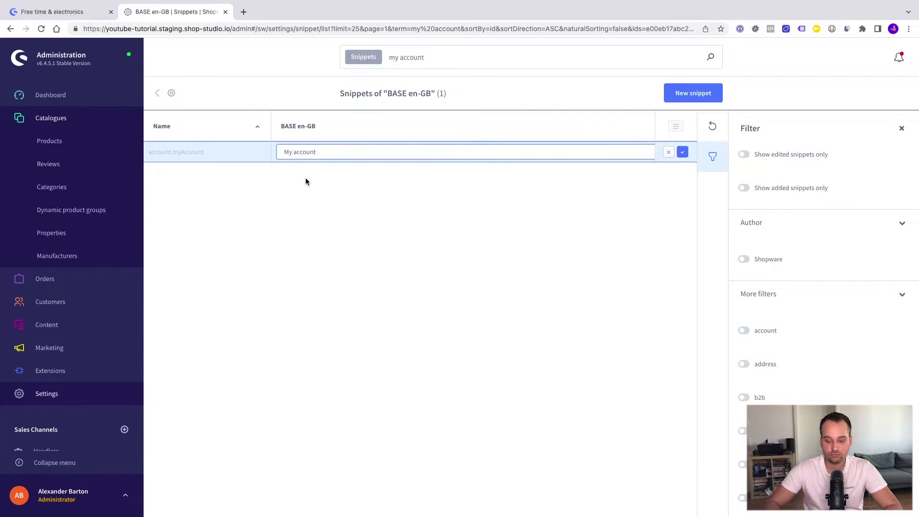
double_click(287, 152)
type("Your")
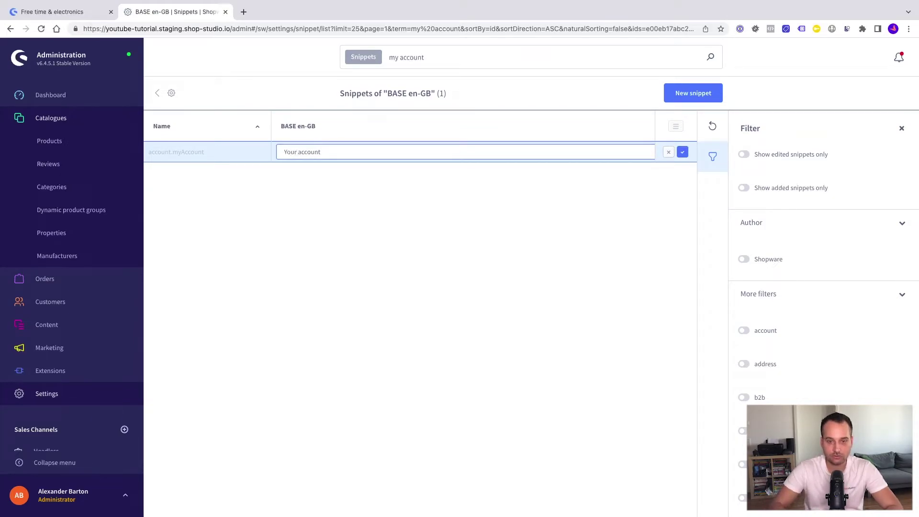
left_click(682, 152)
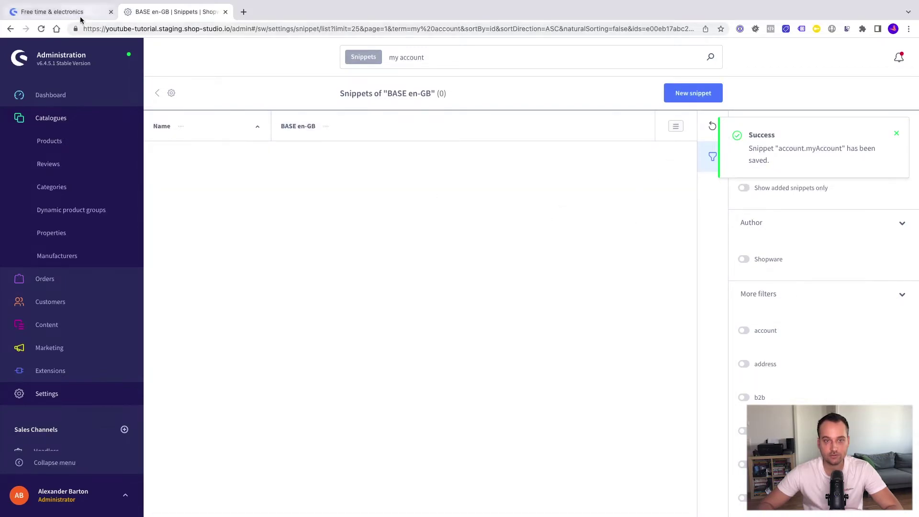
Step: Verify the storefront account menu now reads 'Your account', then return to the admin snippet list
left_click(52, 12)
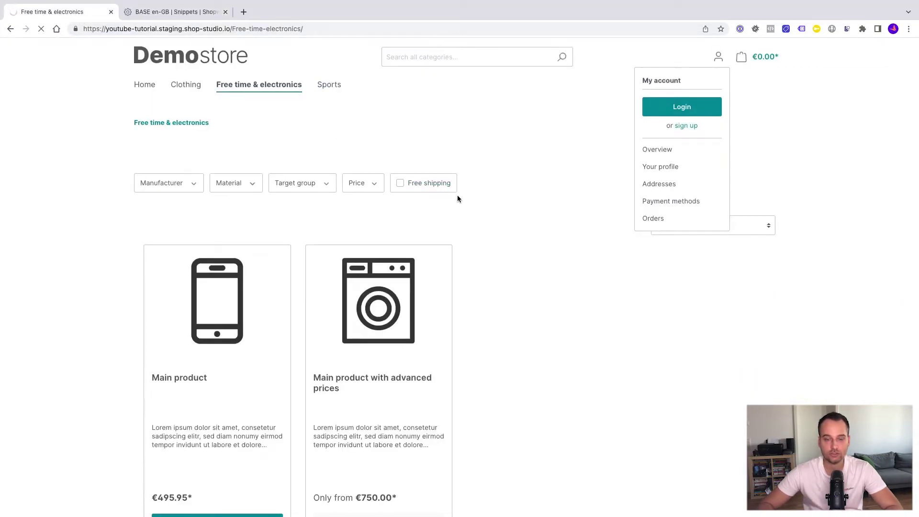
left_click(718, 61)
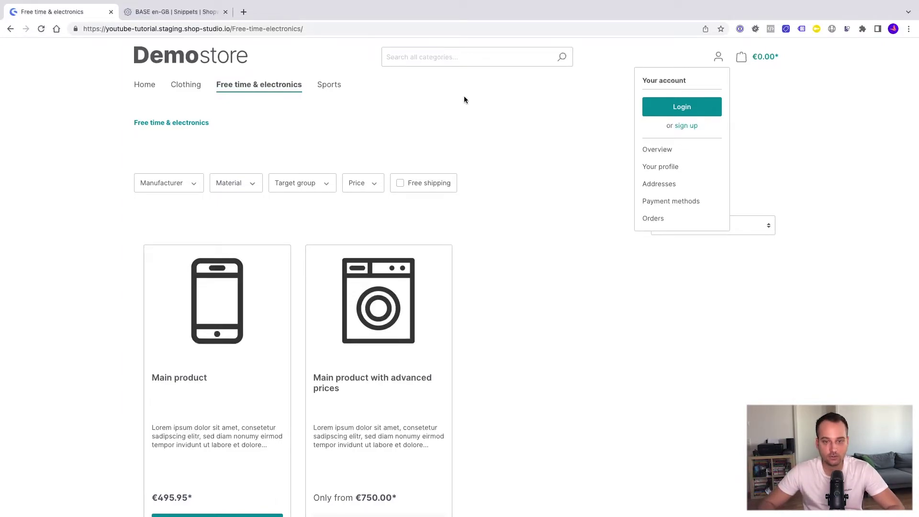
left_click(183, 14)
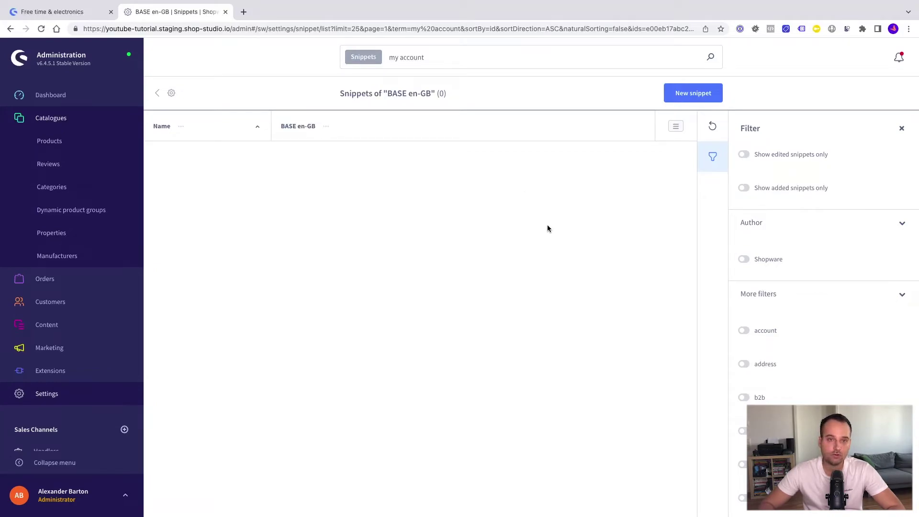
Step: Clear the 'my account' search and show only edited snippets in the BASE en-GB list
triple_click(439, 61)
key("BackSpace")
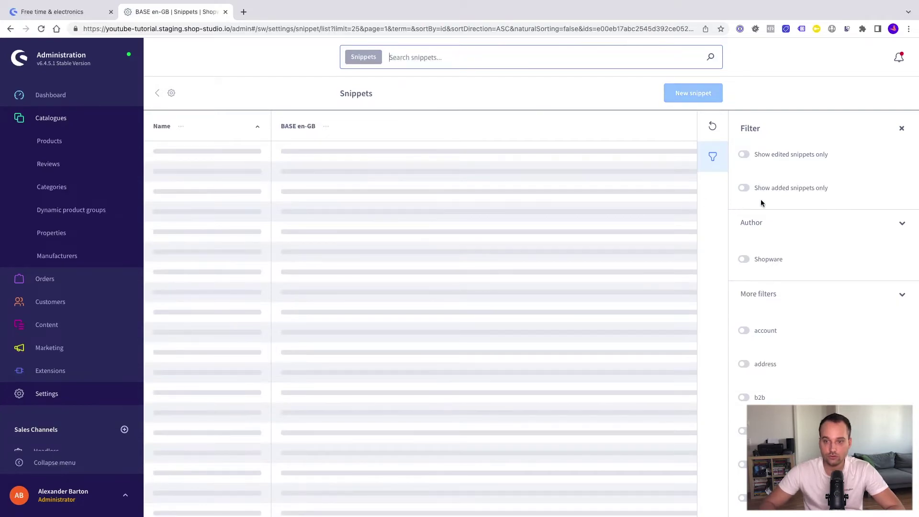
left_click(760, 155)
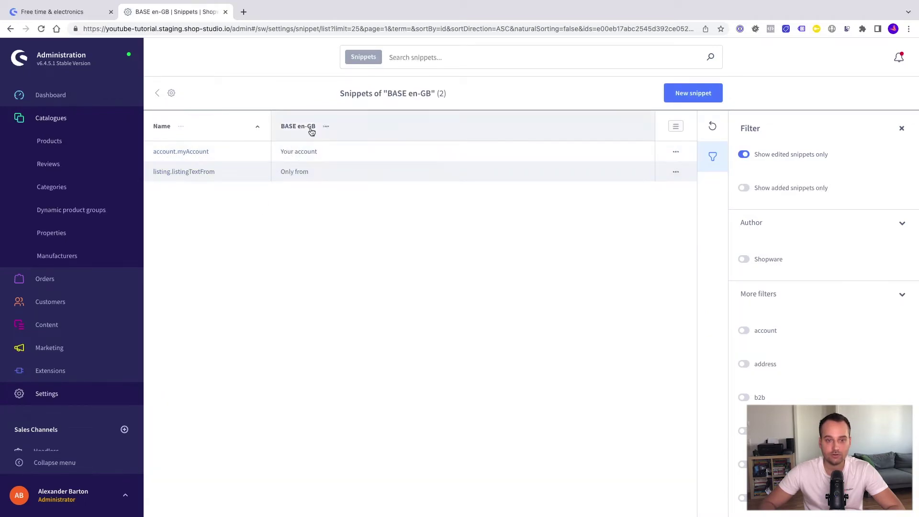
Step: Reset the account.myAccount snippet to its default value and confirm
left_click(676, 152)
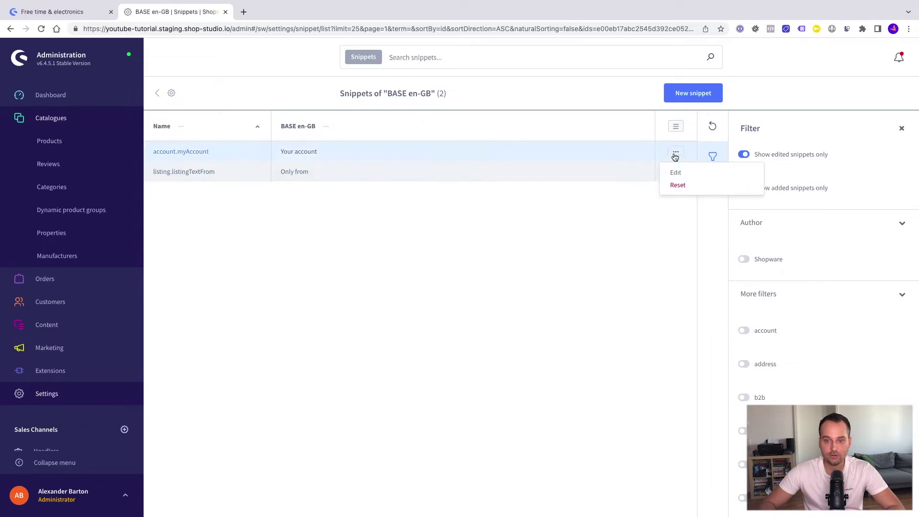
left_click(680, 187)
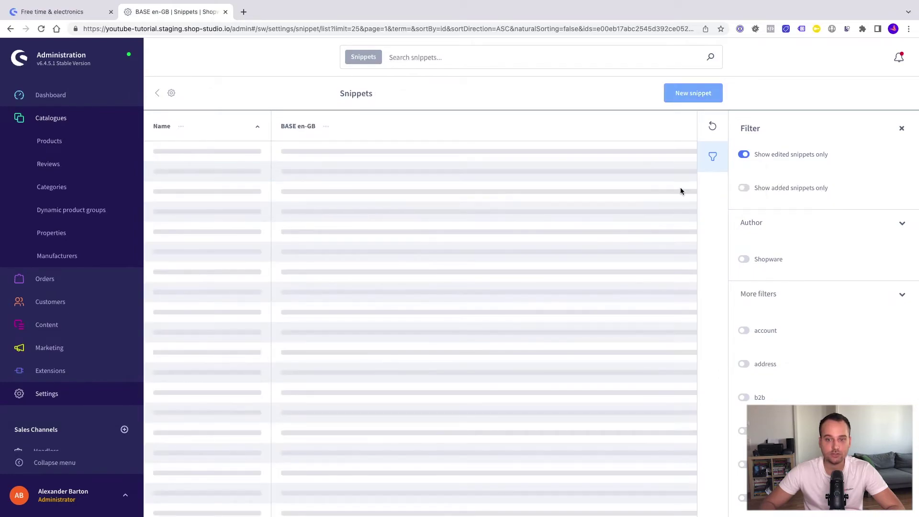
left_click(645, 308)
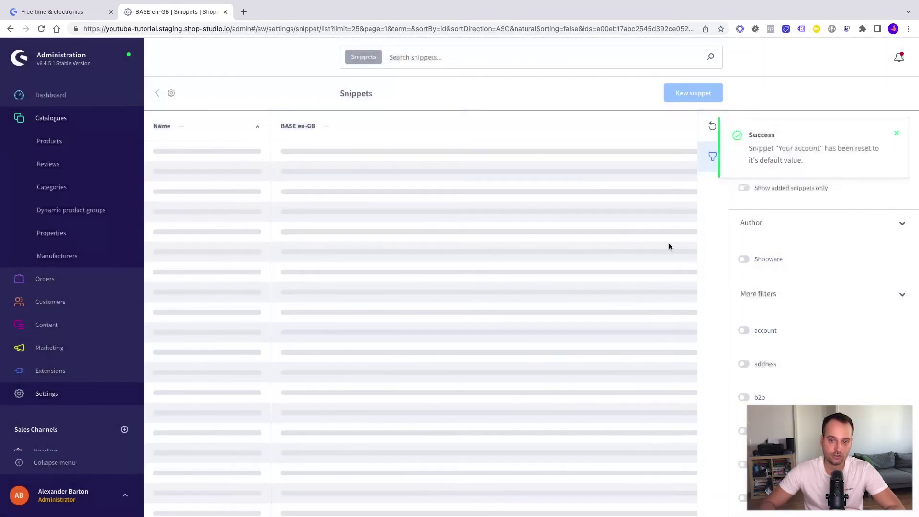
key("ctrl+shift+Tab")
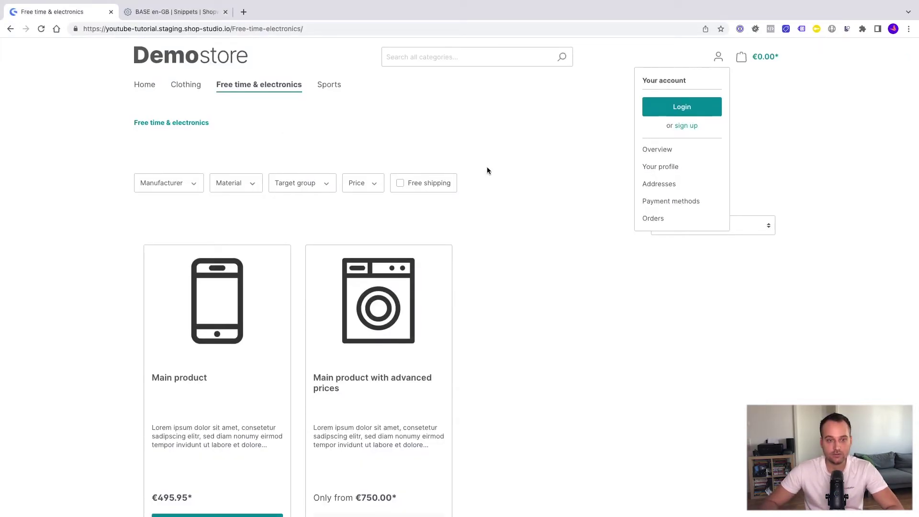
Step: Reload the storefront category page and check that the washing machine still shows 'Only from €750.00*'
key("super+r")
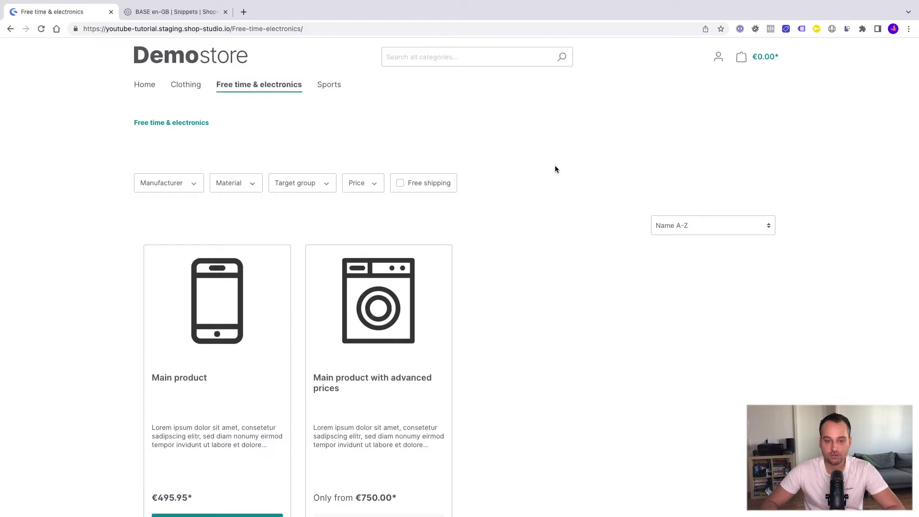
scroll(427, 319, "down", 1)
scroll(428, 319, "down", 3)
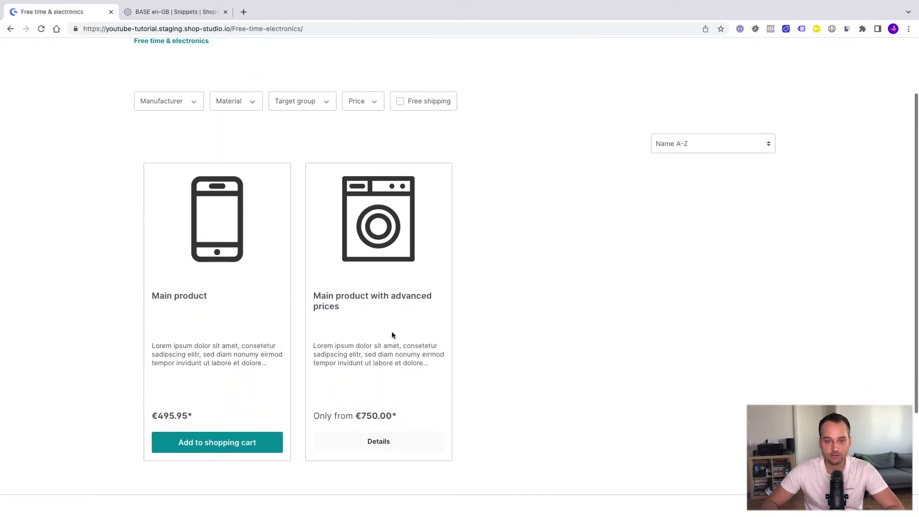
scroll(524, 153, "up", 4)
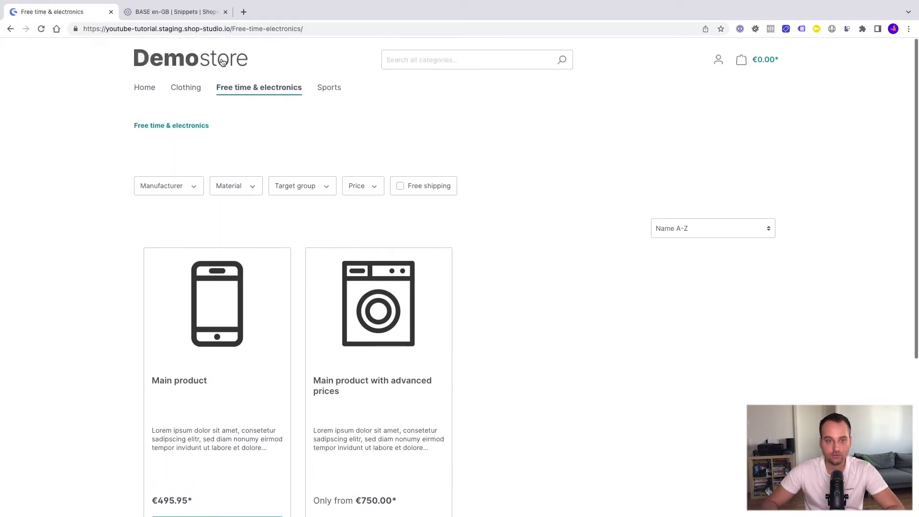
left_click(177, 16)
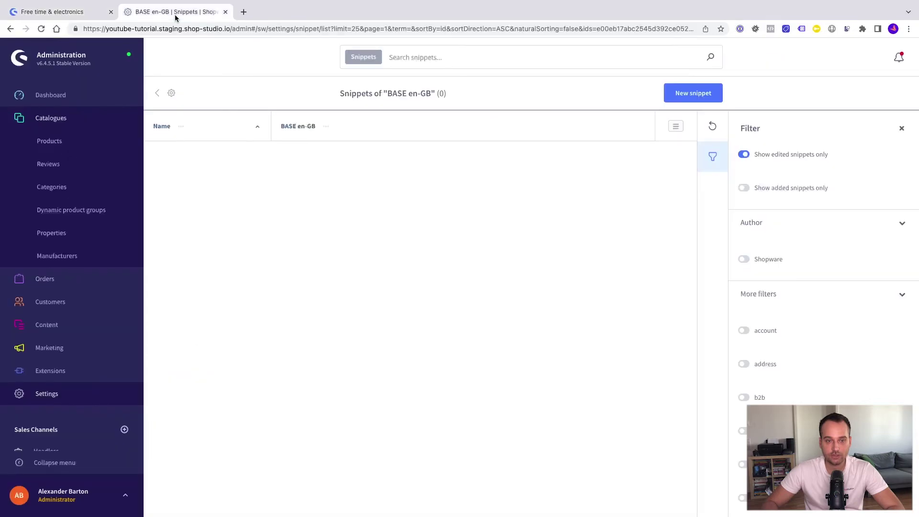
Step: Clear all shop caches from Settings > System > Caches & Indexes
left_click(62, 399)
left_click(179, 179)
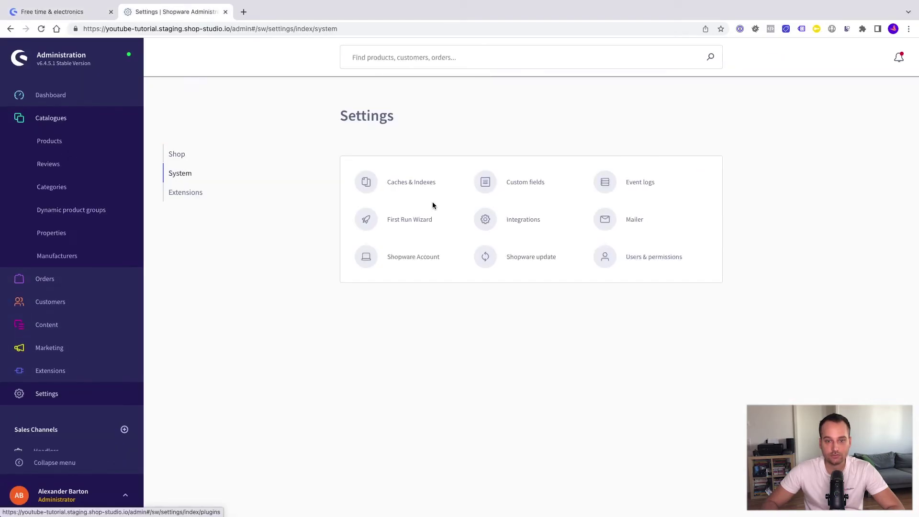
left_click(408, 182)
left_click(664, 240)
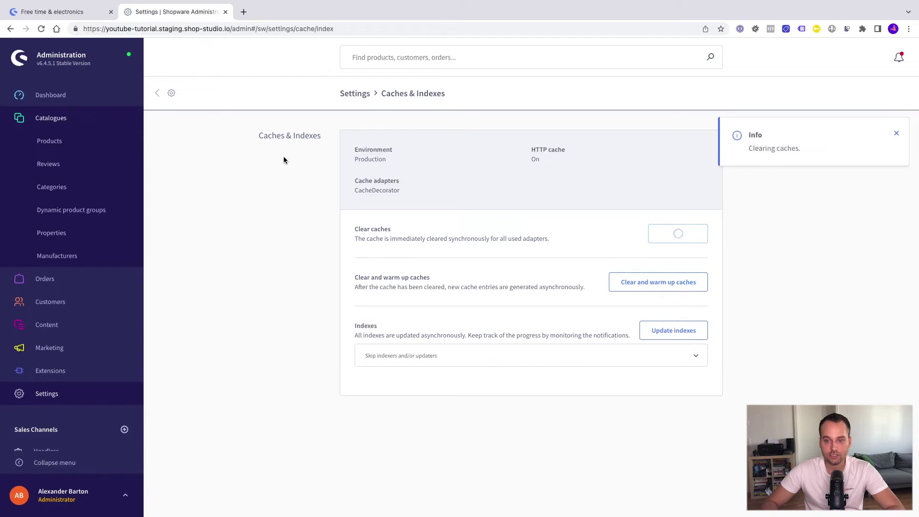
left_click(55, 13)
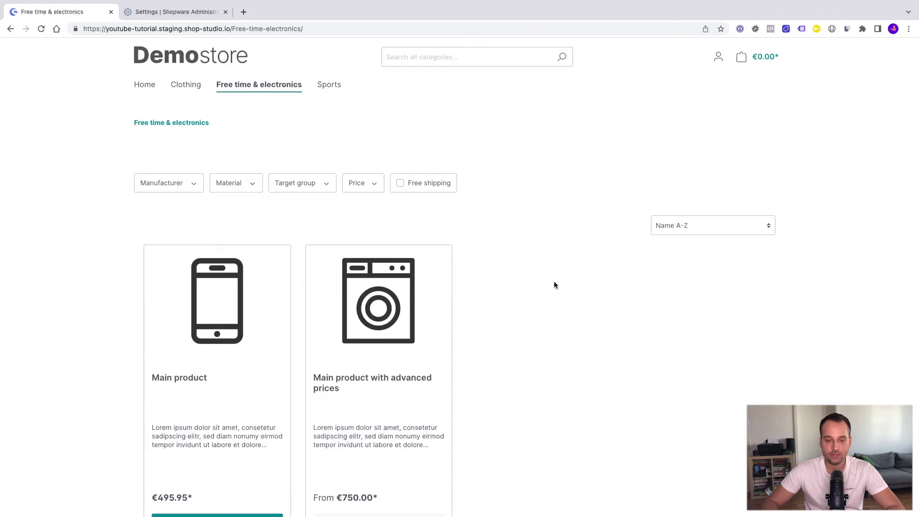
Step: Verify the price reads 'From €750.00*' and the account menu heading is 'My account'
scroll(362, 478, "down", 1)
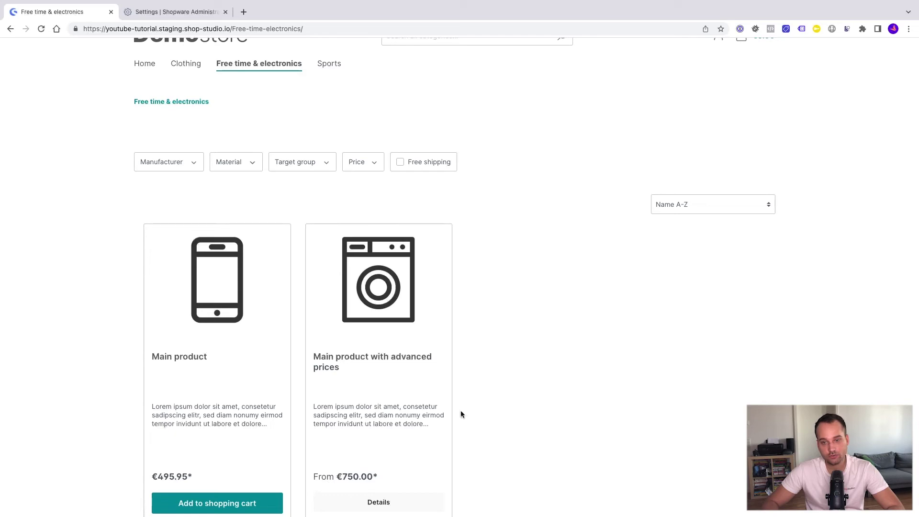
scroll(630, 256, "up", 1)
left_click(718, 58)
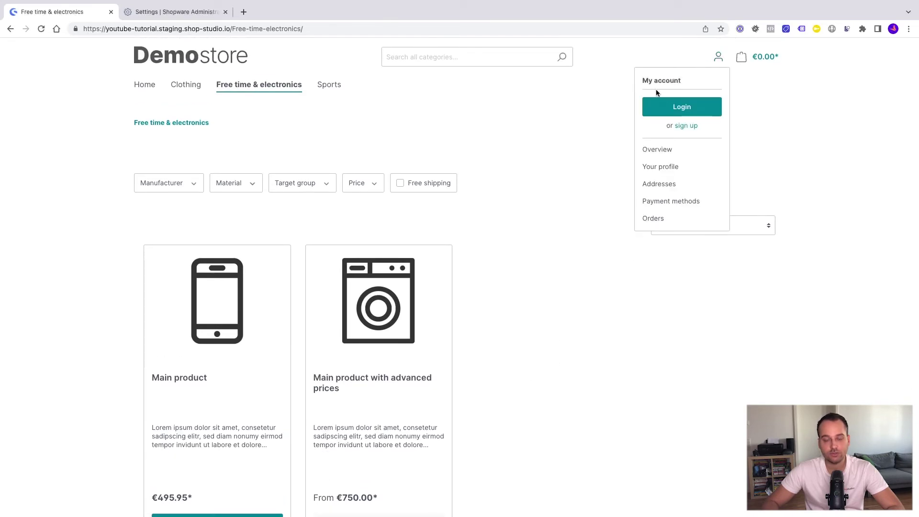